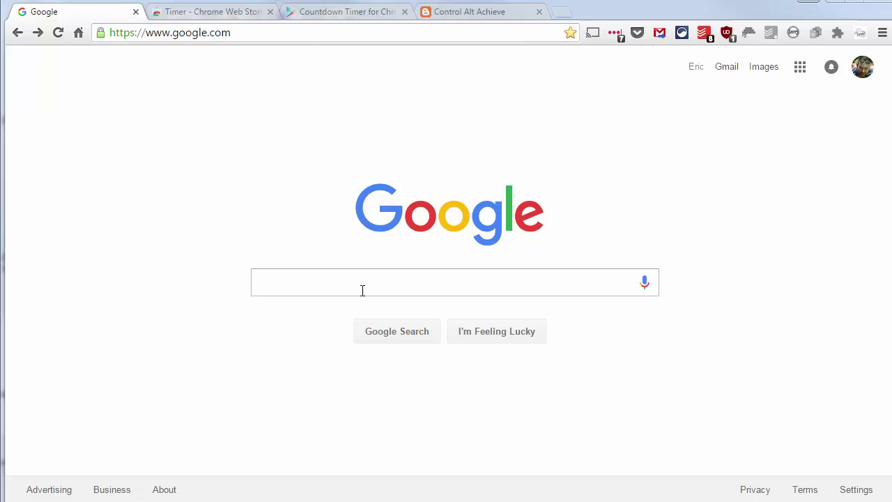
Search Google for "timer" to bring up the built-in countdown timer
left_click(247, 35)
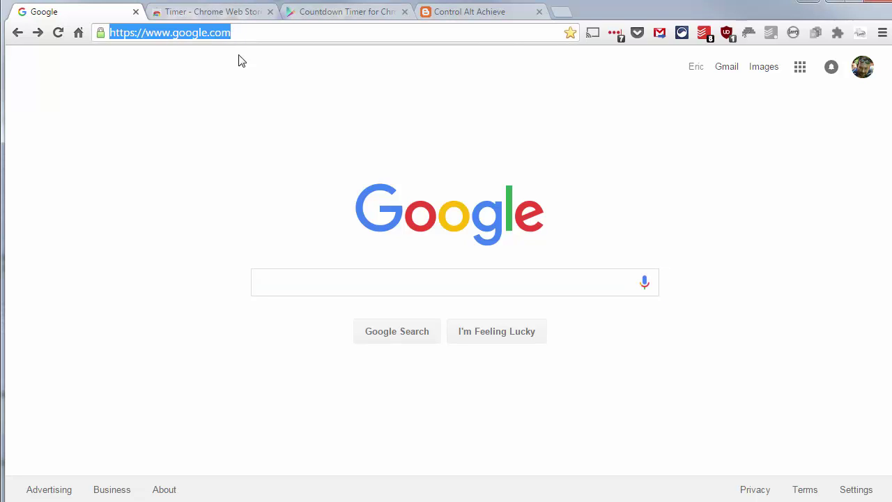
left_click(313, 280)
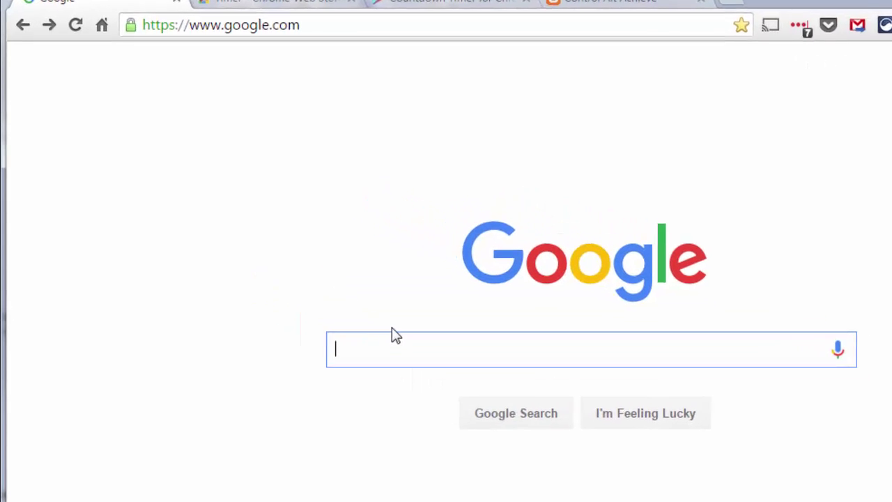
type("timer")
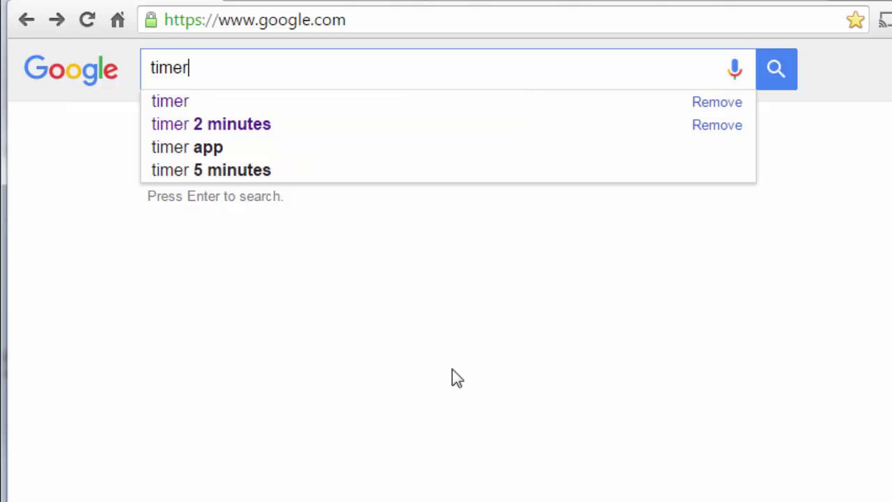
key("Return")
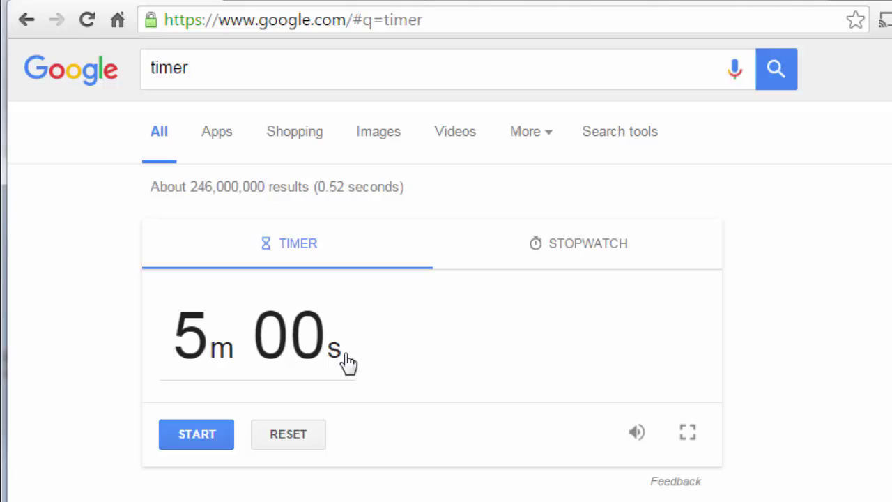
Set the Google timer to 10 seconds, enlarge it to full screen and start the countdown
left_click(277, 350)
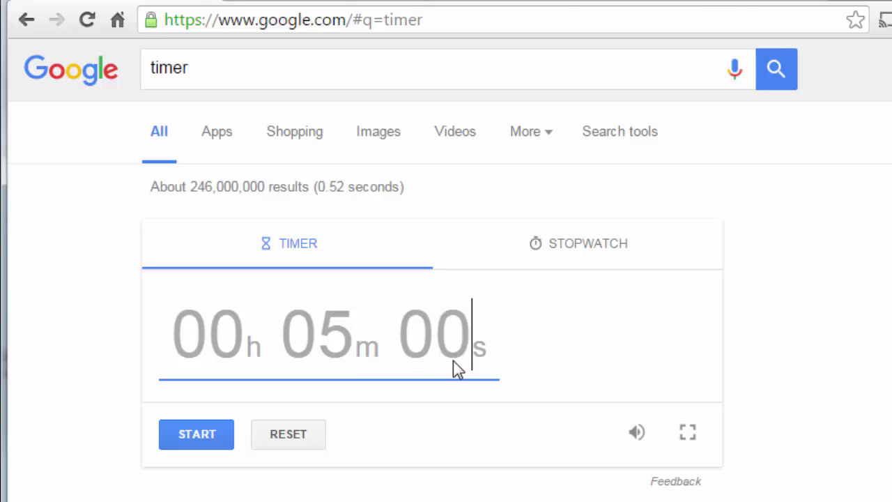
type("10")
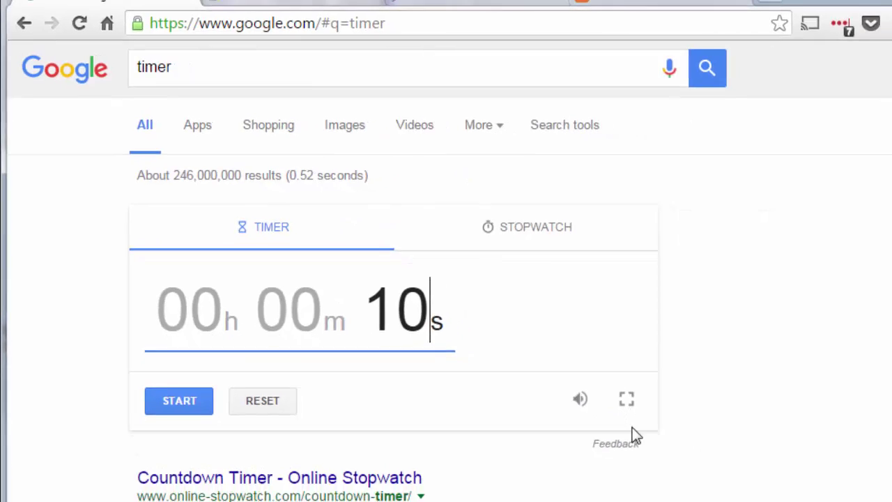
left_click(688, 433)
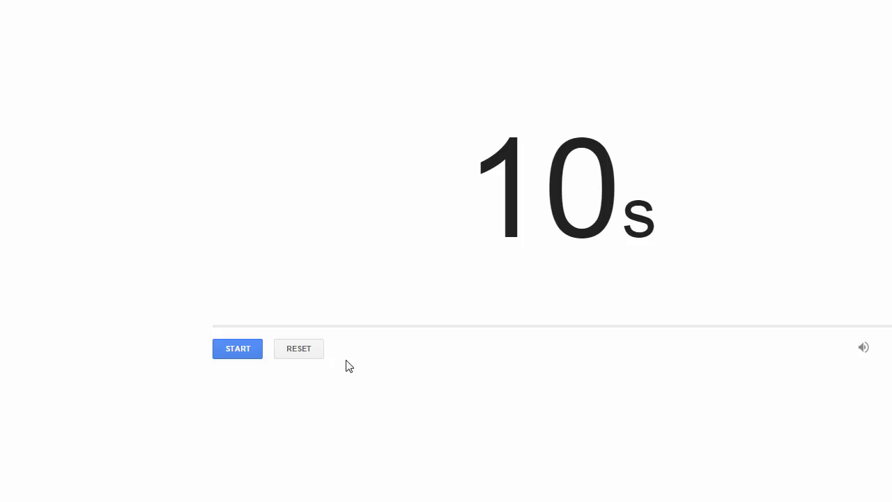
left_click(243, 355)
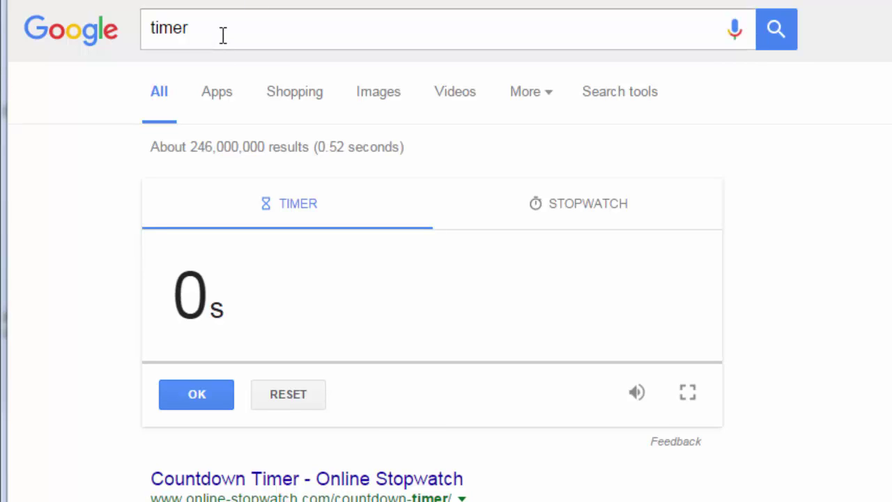
Search Google for "timer for 30 seconds" and stop the resulting countdown
left_click_drag(221, 34, 149, 28)
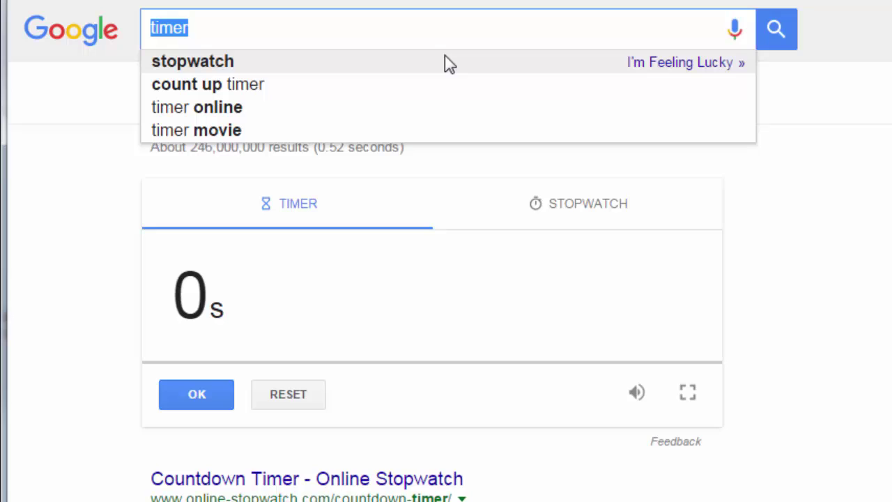
type("timer for 30 seconds")
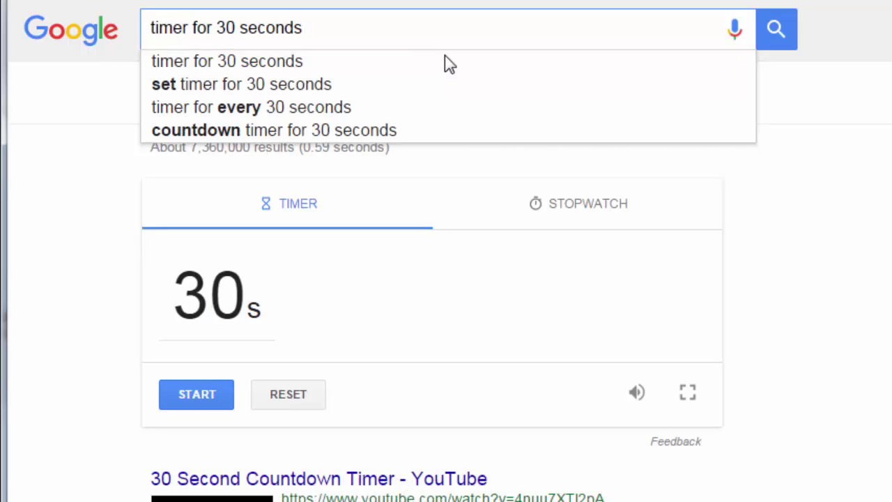
key("Return")
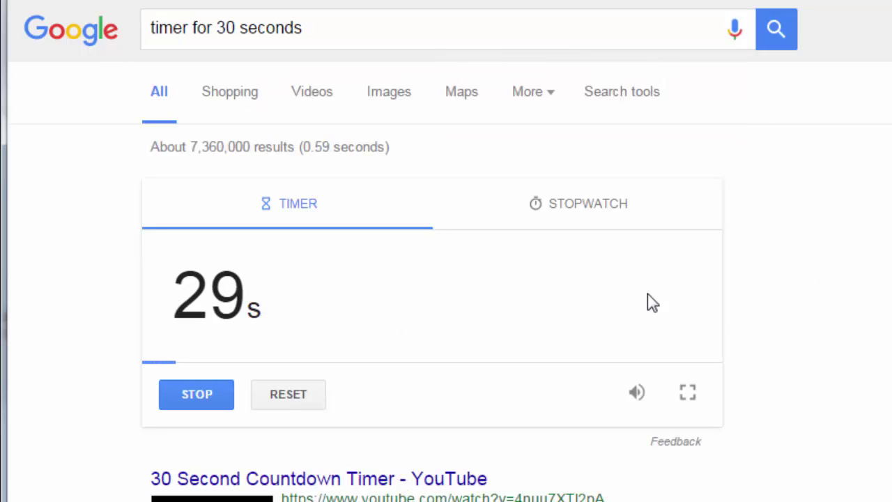
left_click(206, 403)
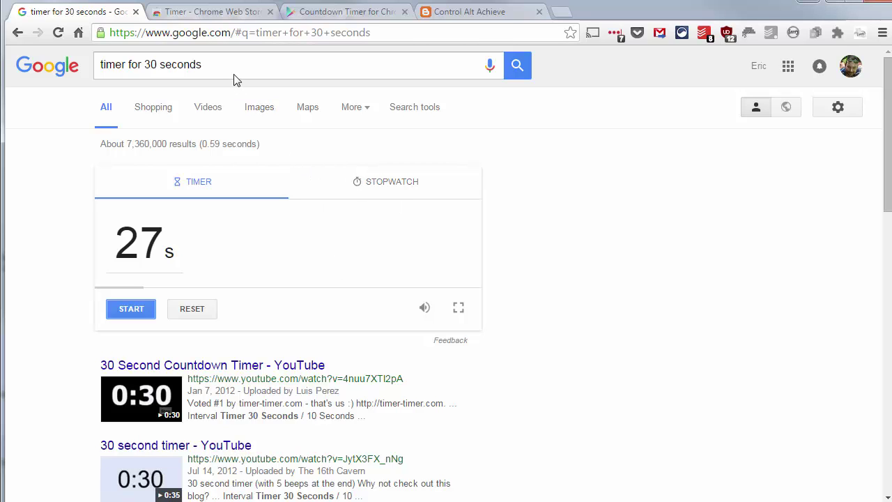
Show the overview of the Timer app in the Chrome Web Store and open its website
left_click(221, 15)
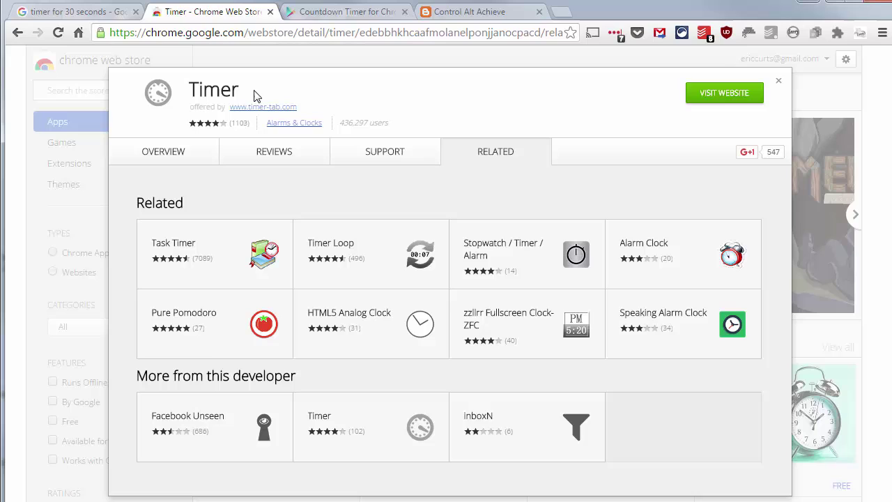
left_click(177, 159)
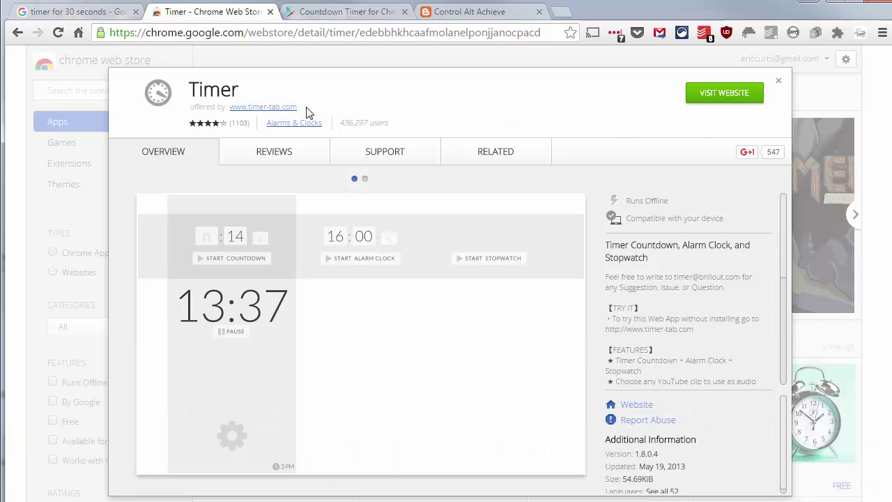
left_click(726, 95)
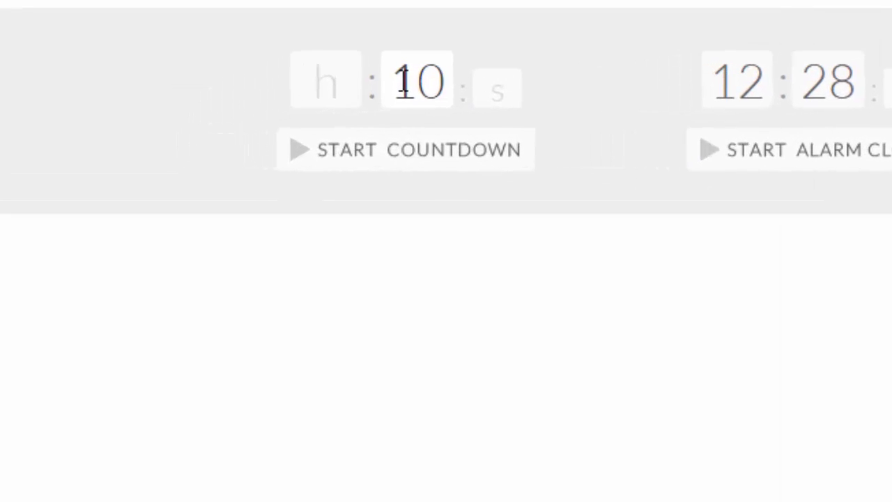
Start and pause the 10-minute countdown, and review the YouTube alarm, background and name settings beneath it
left_click(239, 115)
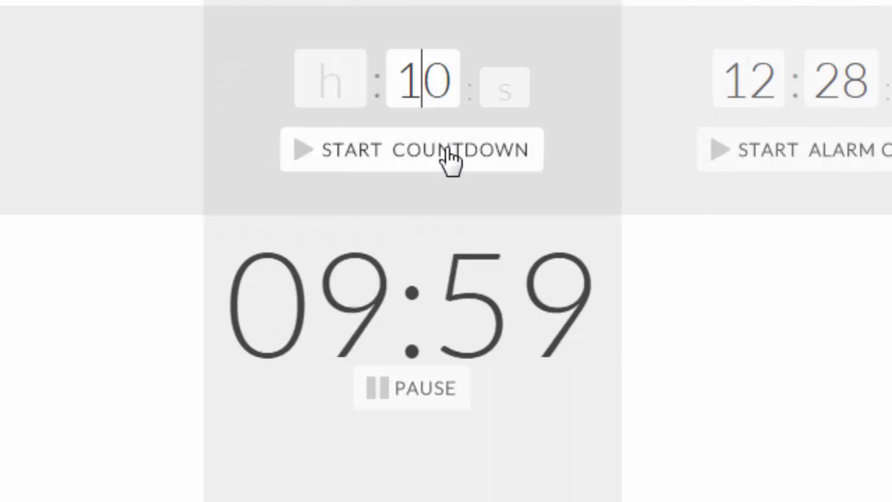
left_click(435, 389)
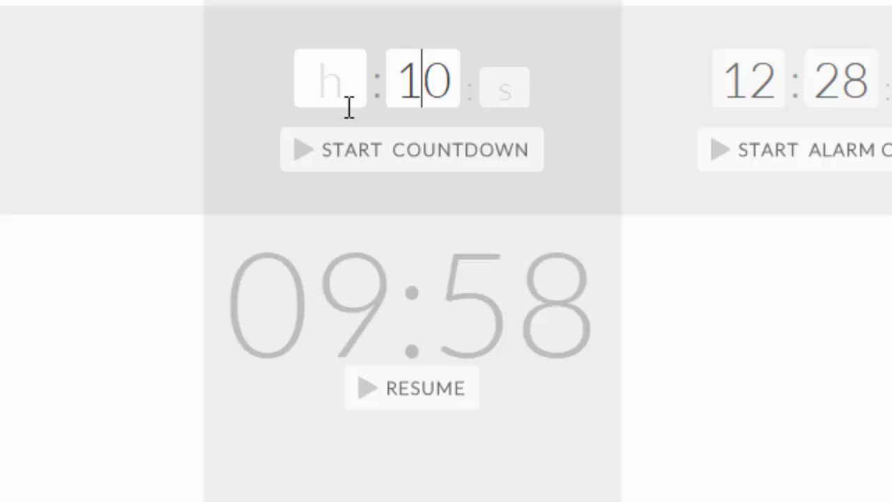
scroll(444, 418, "down", 3)
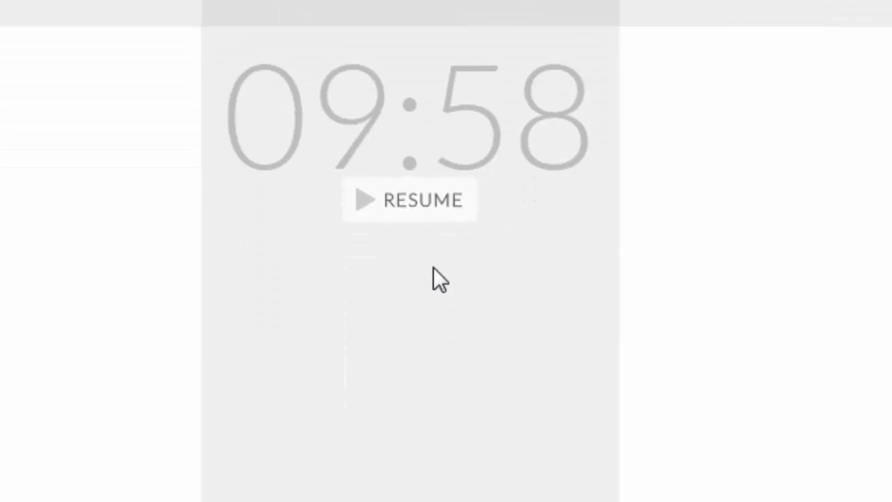
scroll(425, 251, "down", 2)
mouse_move(423, 384)
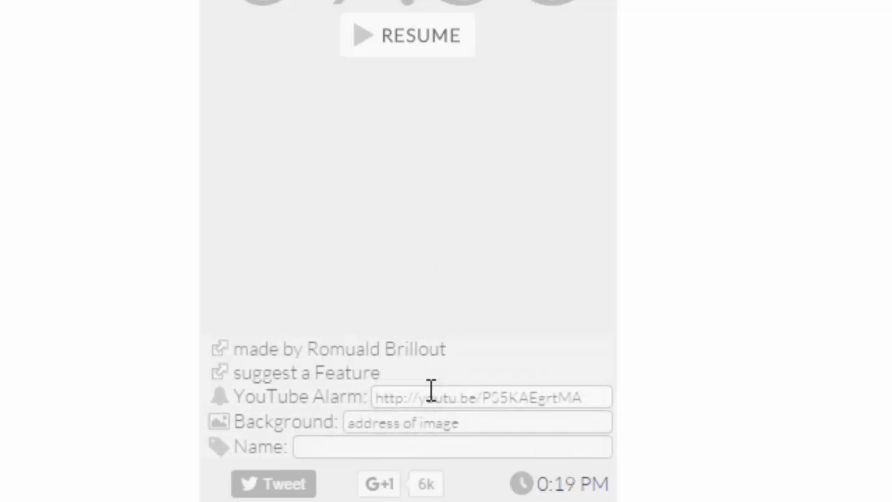
left_click(593, 398)
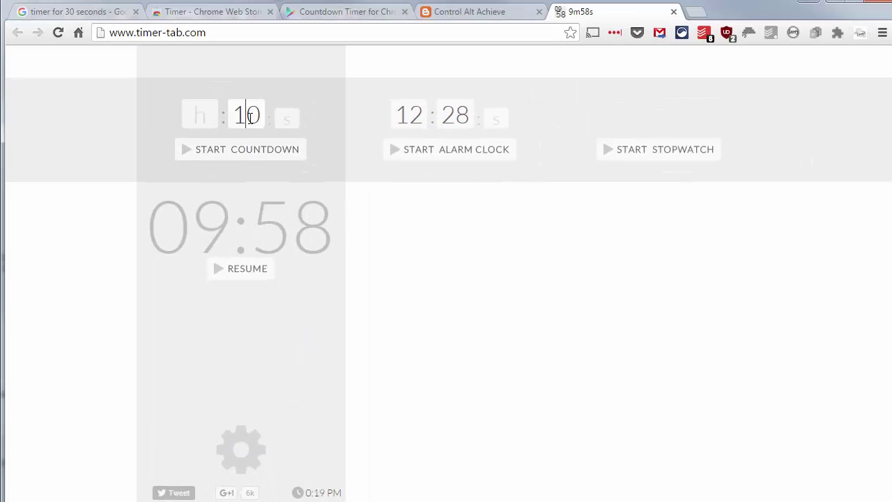
Set the countdown to 0 minutes and 20 seconds and start it
left_click(255, 115)
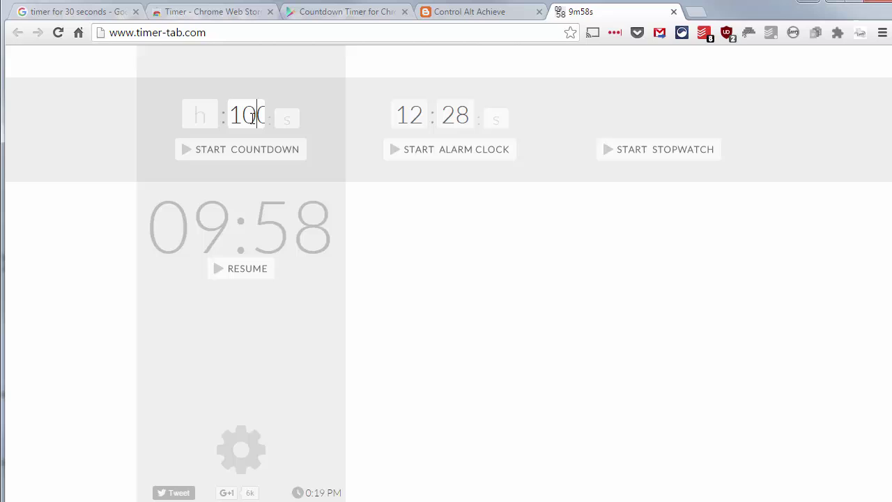
key("BackSpace")
left_click(291, 120)
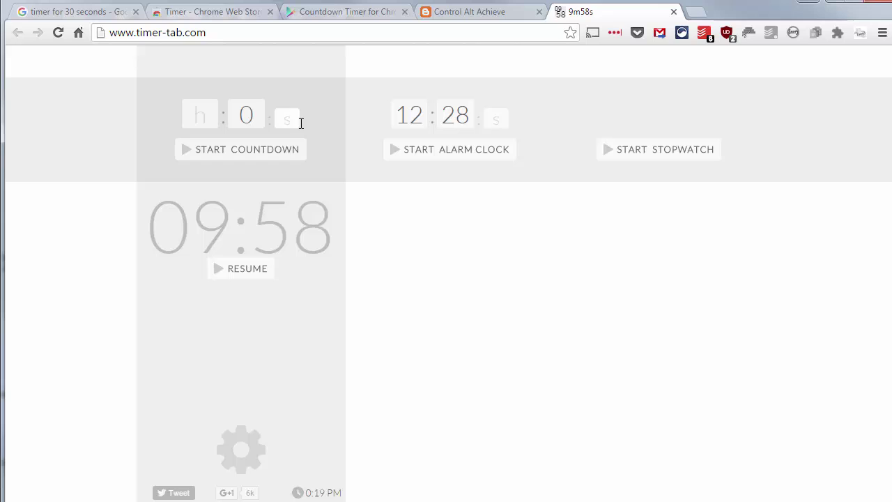
type("20")
left_click(271, 154)
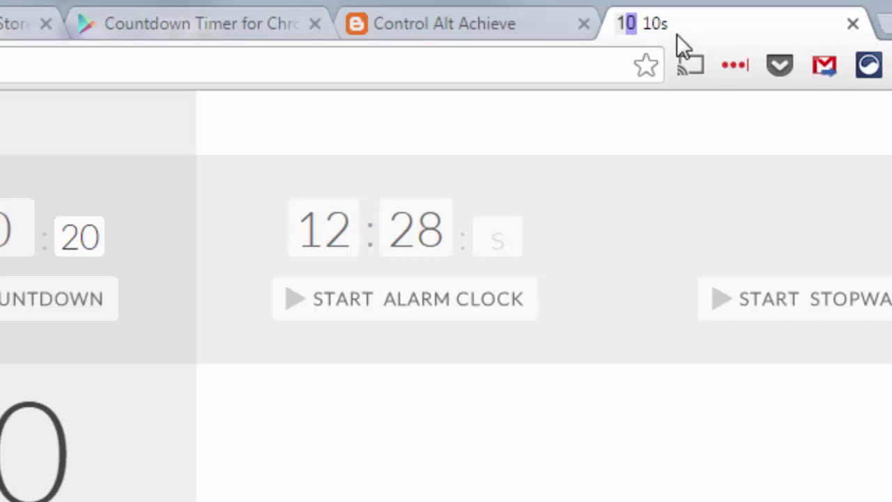
View the Control Alt Achieve page while the countdown runs, return to the timer and stop its YouTube alarm
left_click(469, 21)
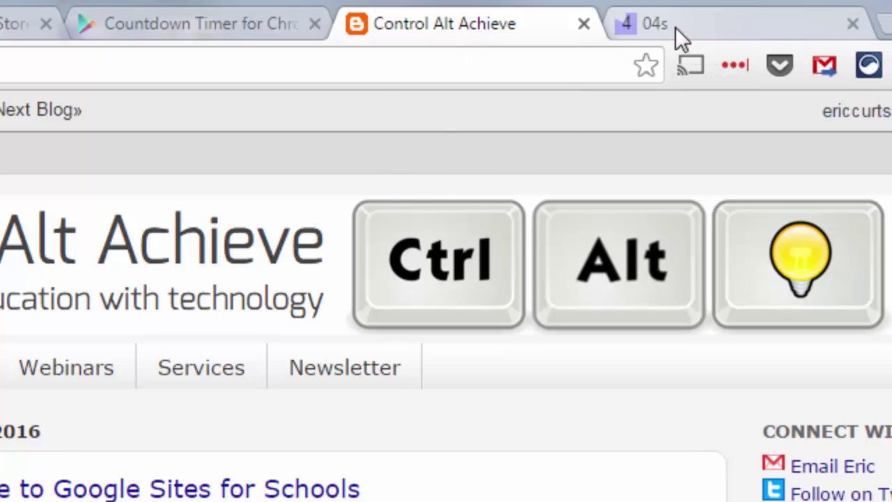
left_click(738, 28)
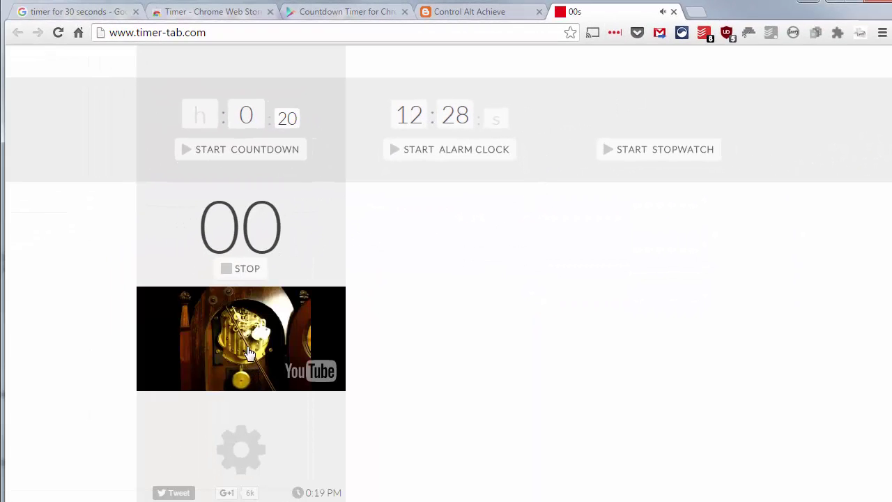
left_click(235, 335)
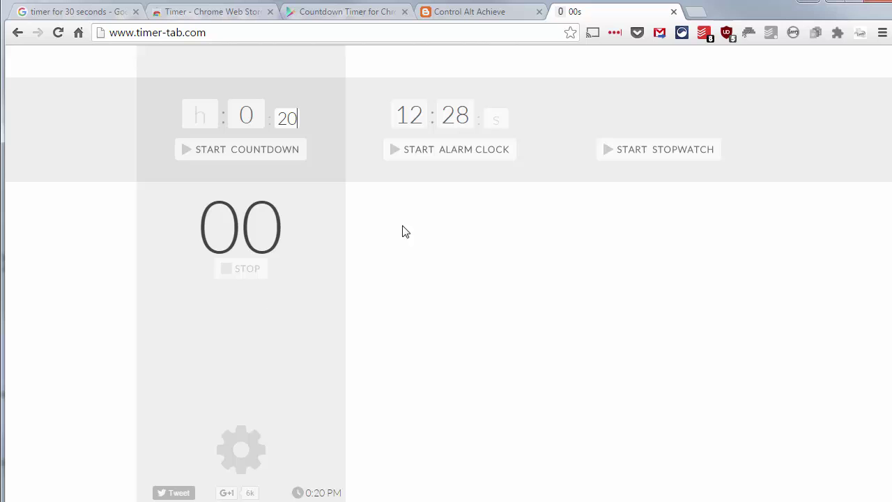
left_click(474, 12)
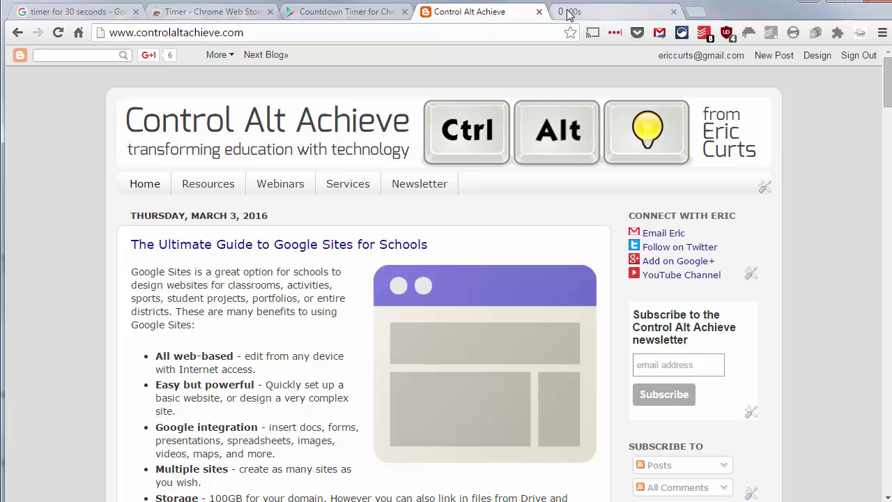
left_click(592, 13)
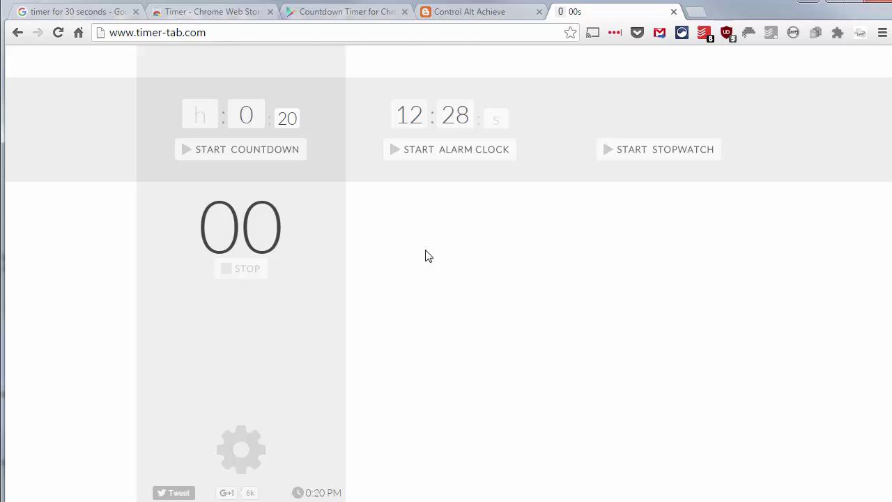
Bring up the Countdown Timer for Chromecast page on Google Play and examine the app's screenshot
left_click(349, 12)
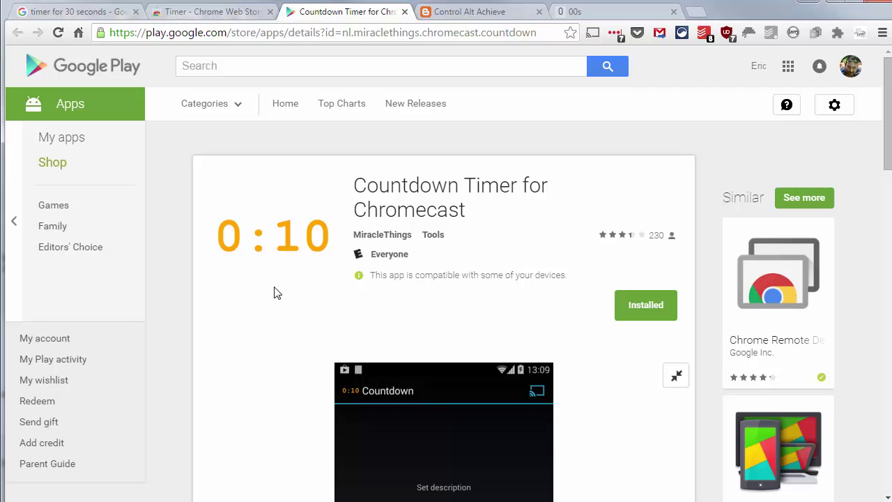
scroll(258, 306, "down", 2)
scroll(251, 306, "down", 2)
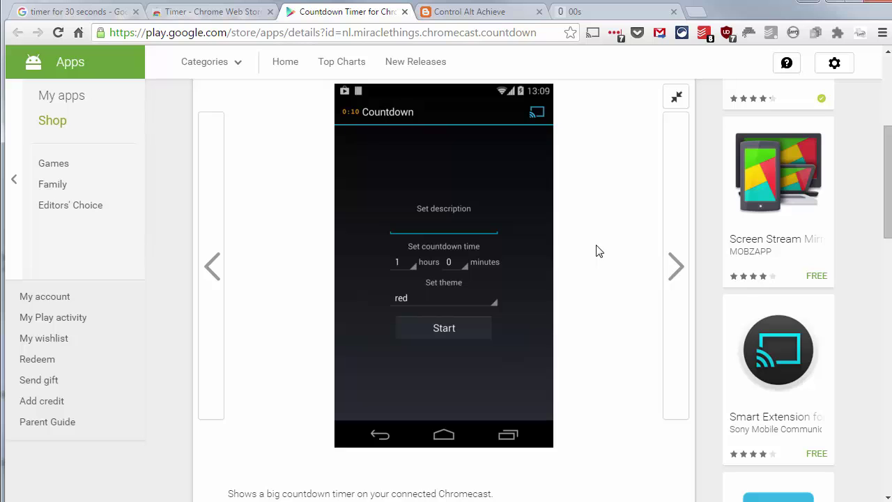
Open the Resources page of the Control Alt Achieve blog and look through its Google tool links
left_click(468, 16)
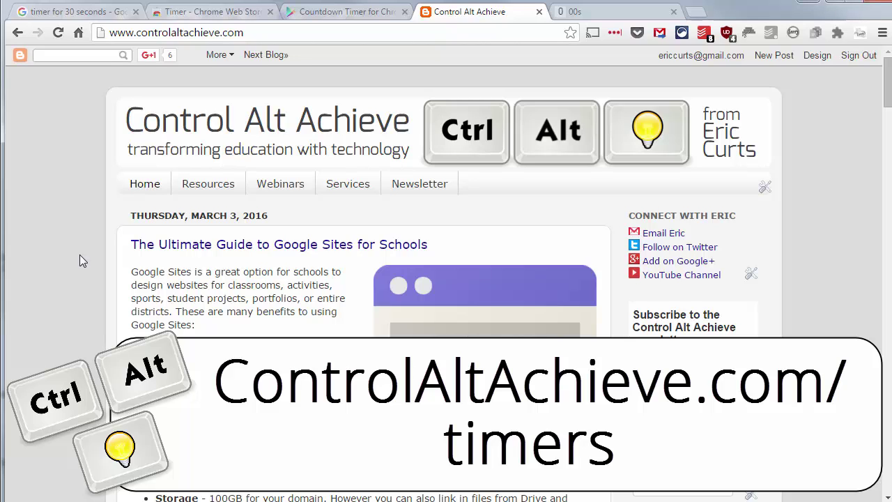
scroll(179, 273, "down", 3)
scroll(179, 273, "up", 3)
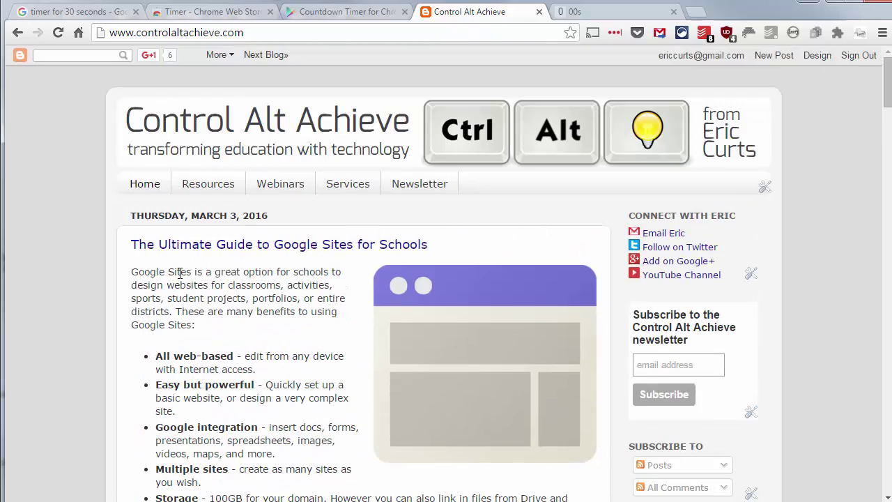
left_click(220, 188)
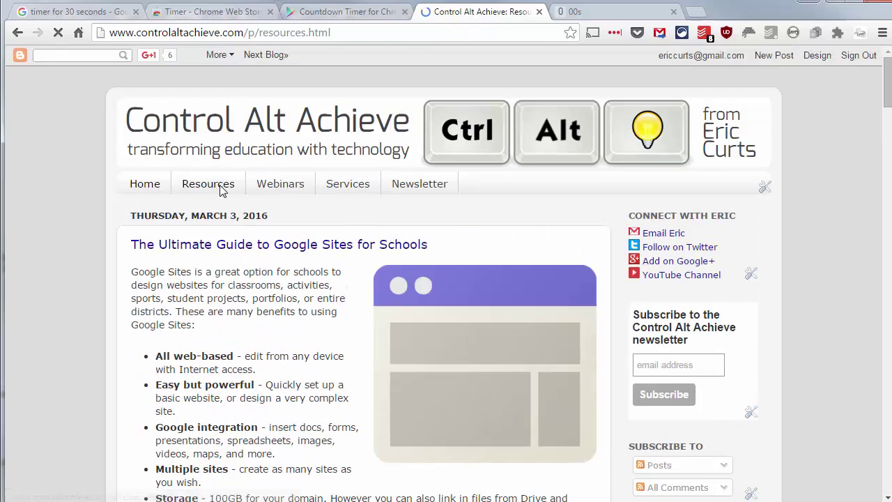
scroll(283, 324, "down", 4)
scroll(283, 324, "down", 4)
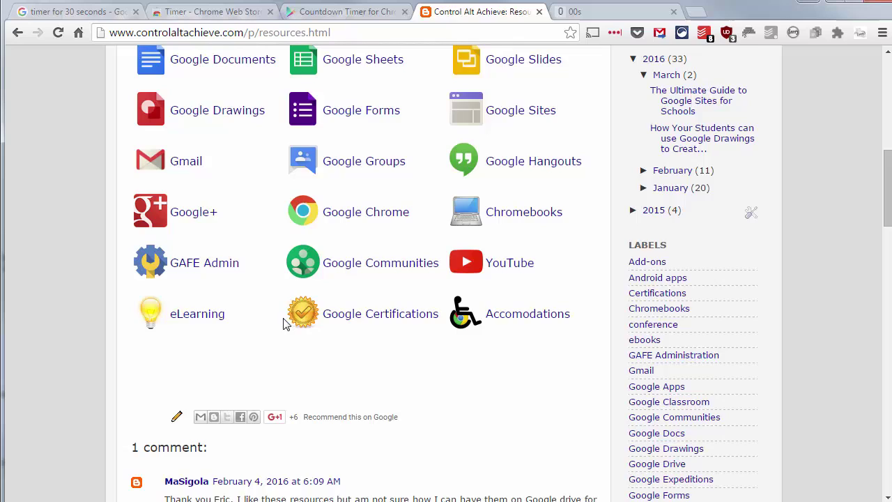
scroll(284, 324, "up", 2)
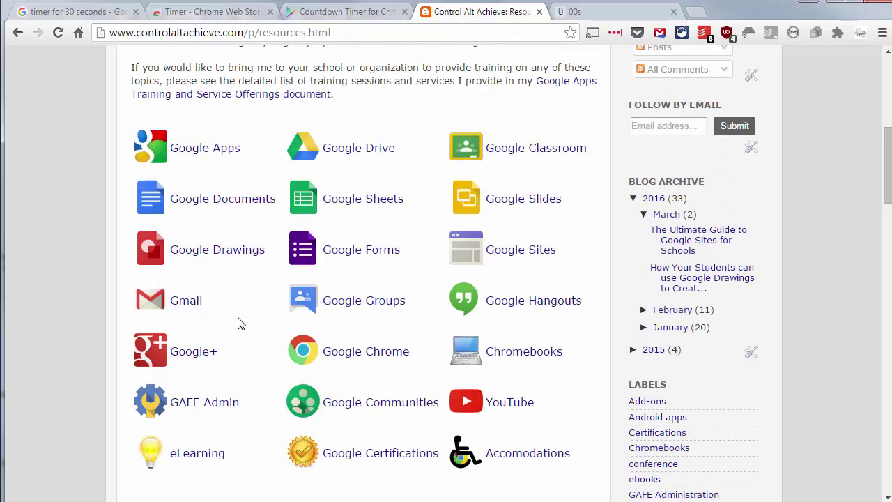
Open the blog's Webinars page and look through its upcoming and recorded webinars
scroll(271, 320, "up", 6)
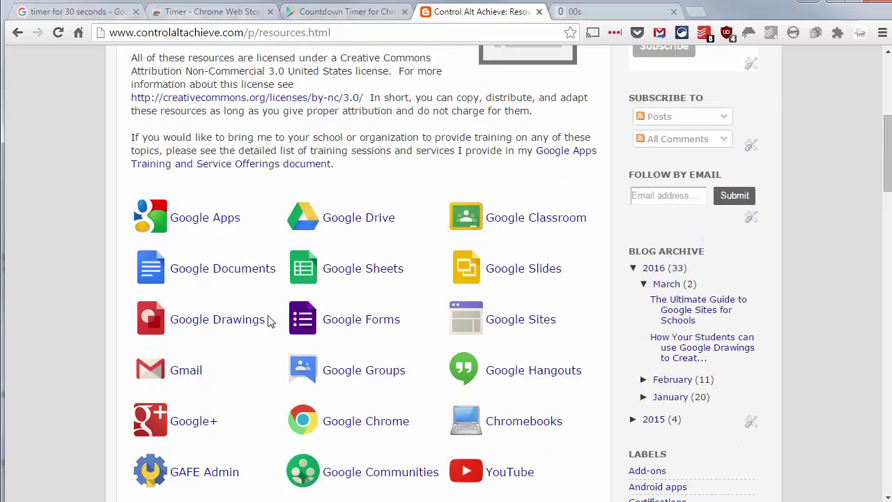
left_click(278, 186)
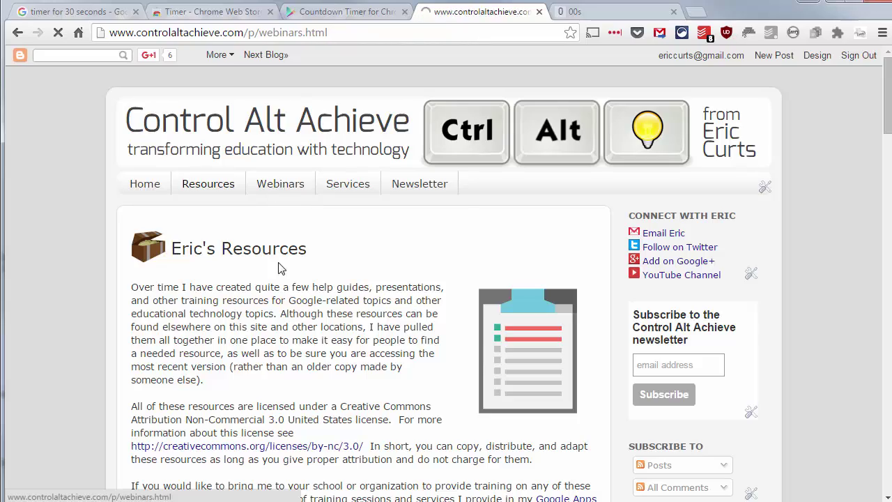
scroll(248, 281, "down", 4)
scroll(288, 293, "down", 12)
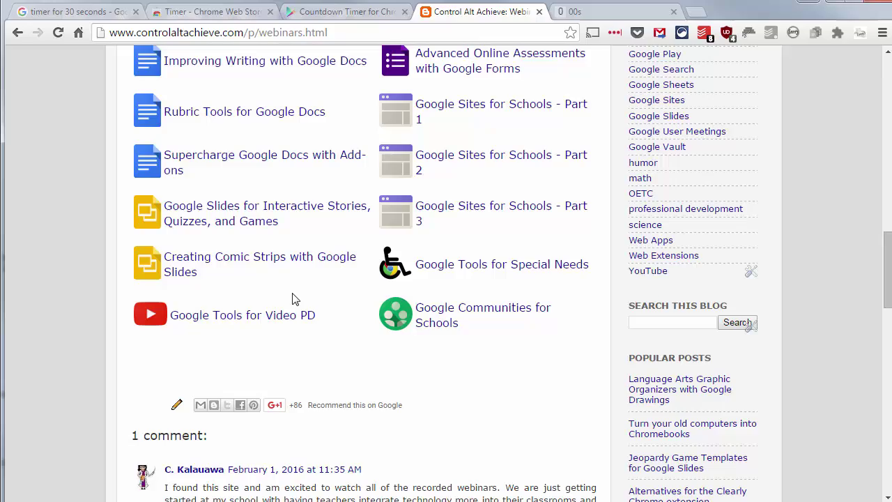
scroll(293, 298, "up", 6)
scroll(297, 300, "up", 4)
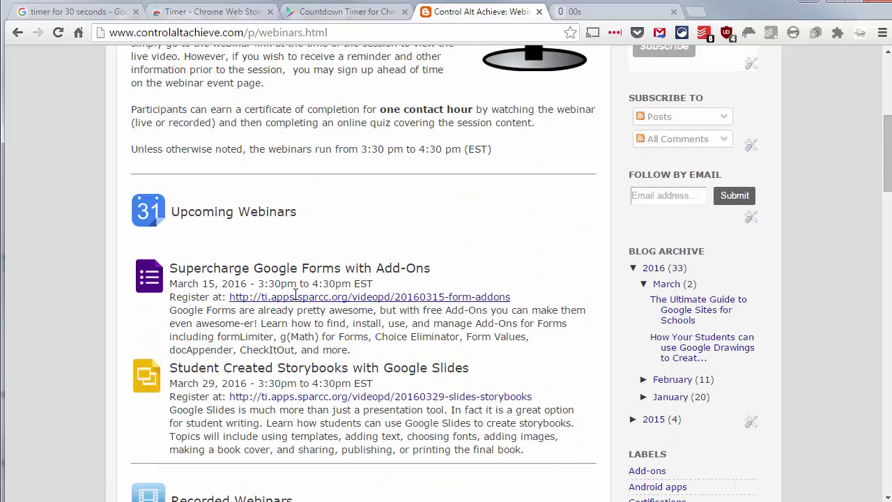
scroll(508, 292, "down", 5)
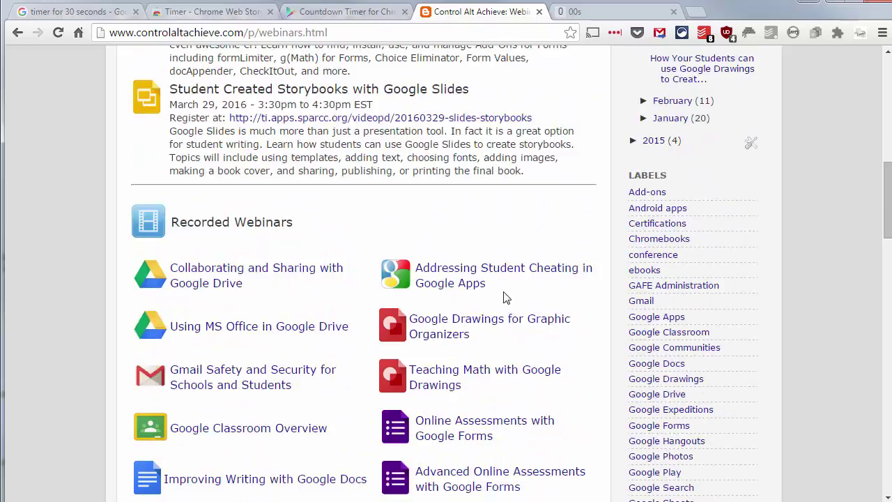
scroll(502, 295, "up", 10)
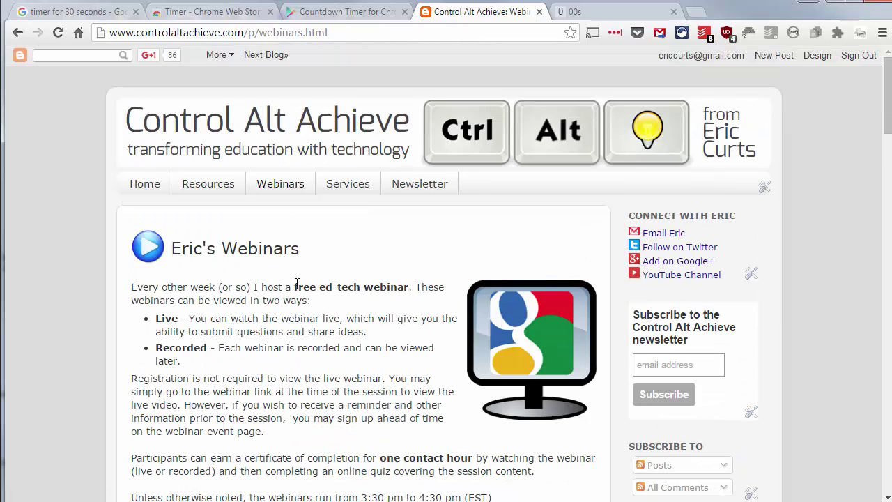
View the blog's Newsletter page with its subscription form, and return to the Home page
left_click(421, 193)
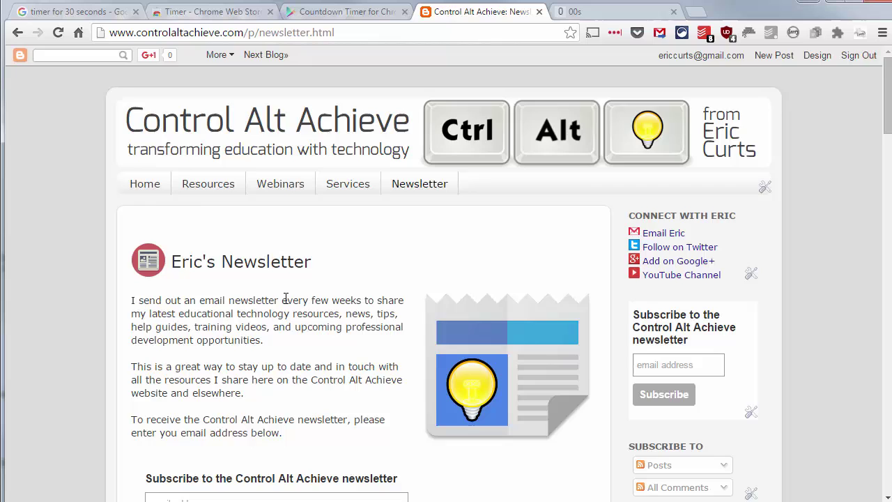
scroll(285, 298, "down", 3)
scroll(285, 298, "up", 4)
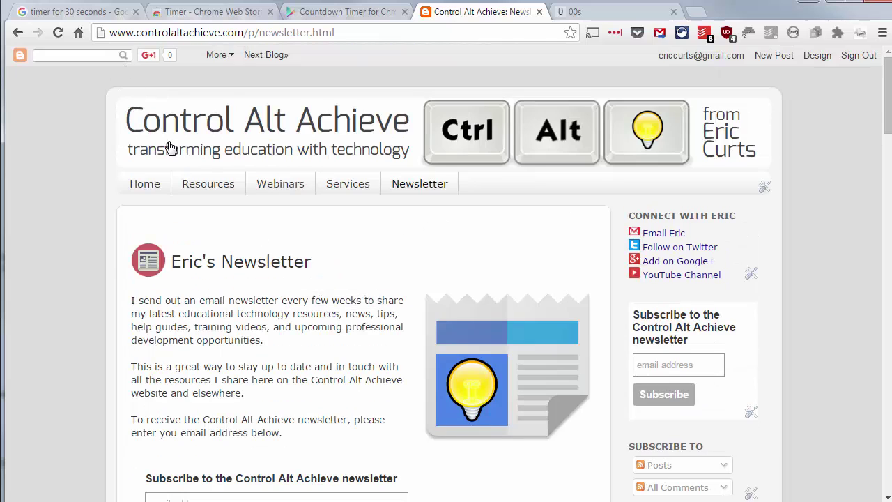
left_click(143, 185)
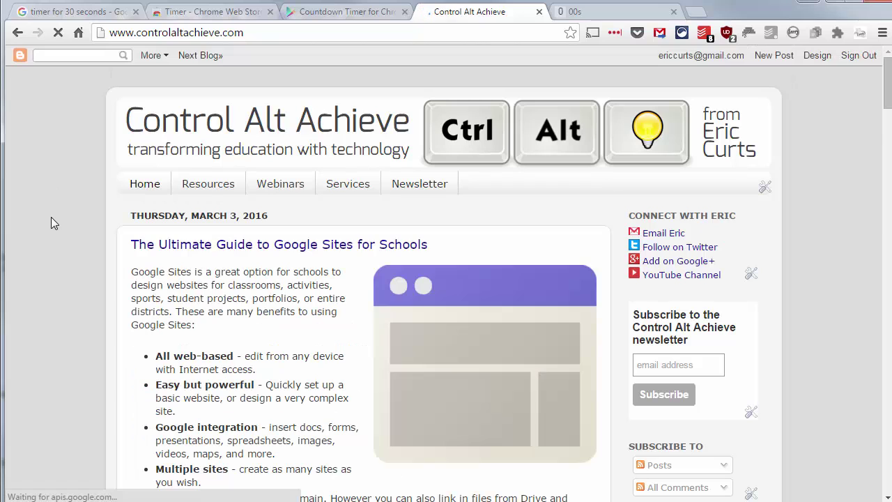